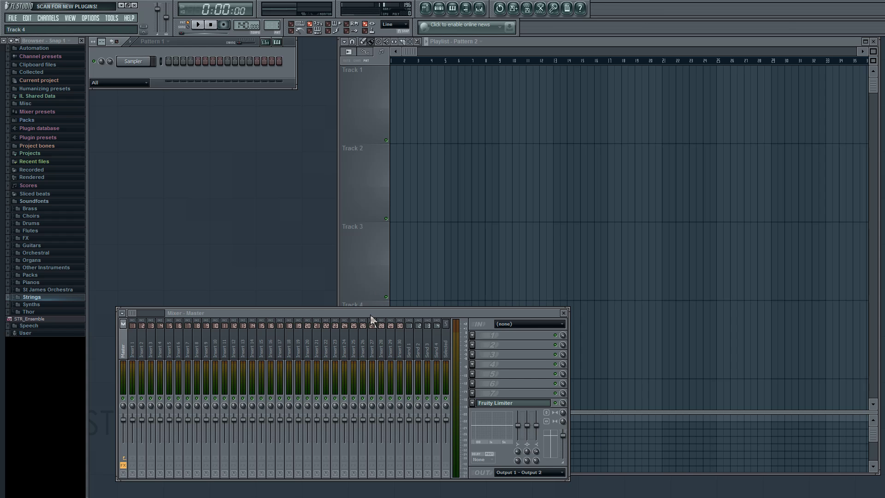
Step: Nudge the mixer aside, then open and close the Sampler channel's Replace plugin list
left_click_drag(370, 314, 363, 316)
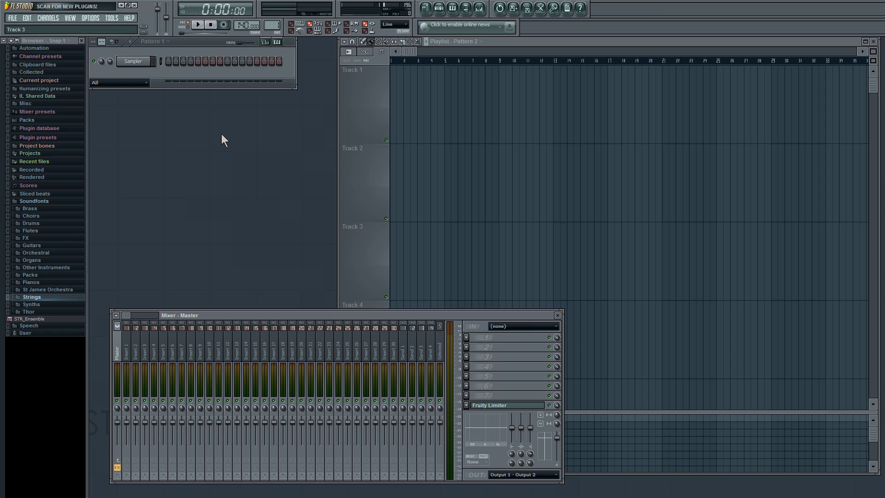
left_click(164, 80)
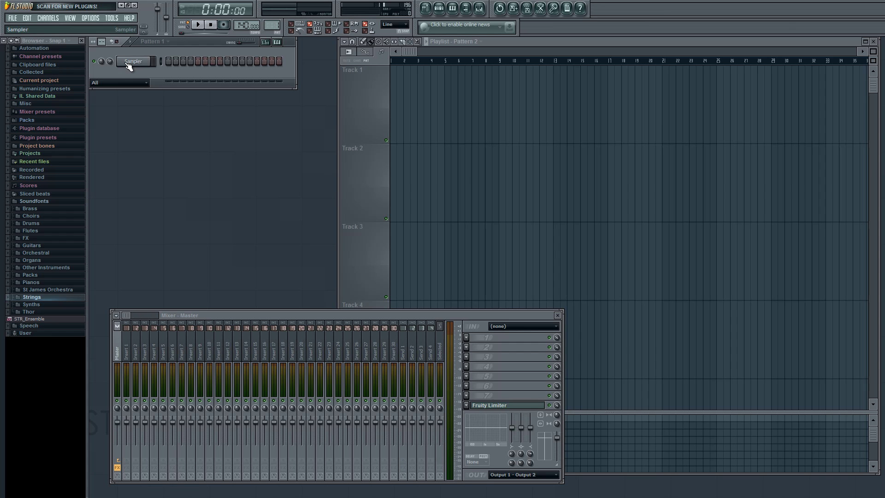
right_click(126, 63)
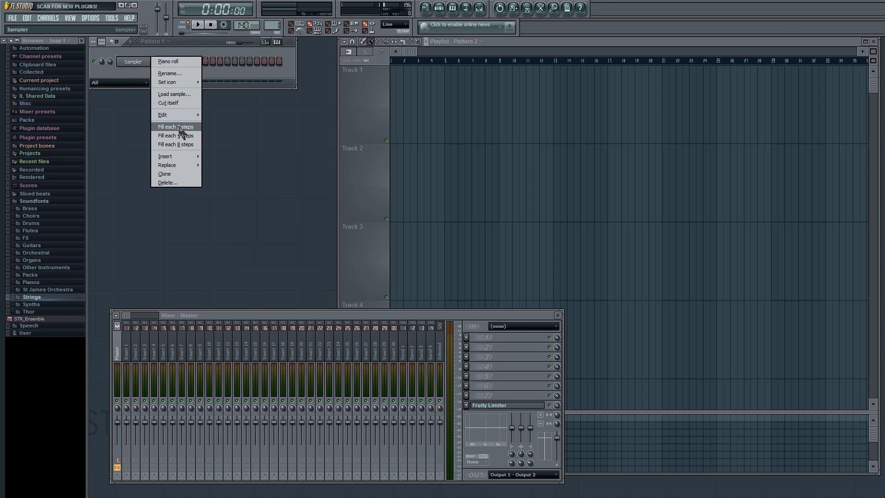
mouse_move(183, 167)
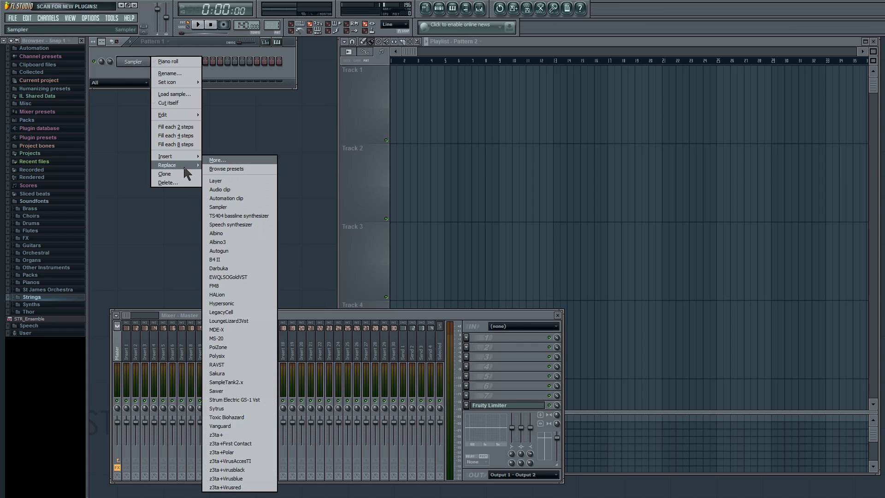
left_click(256, 80)
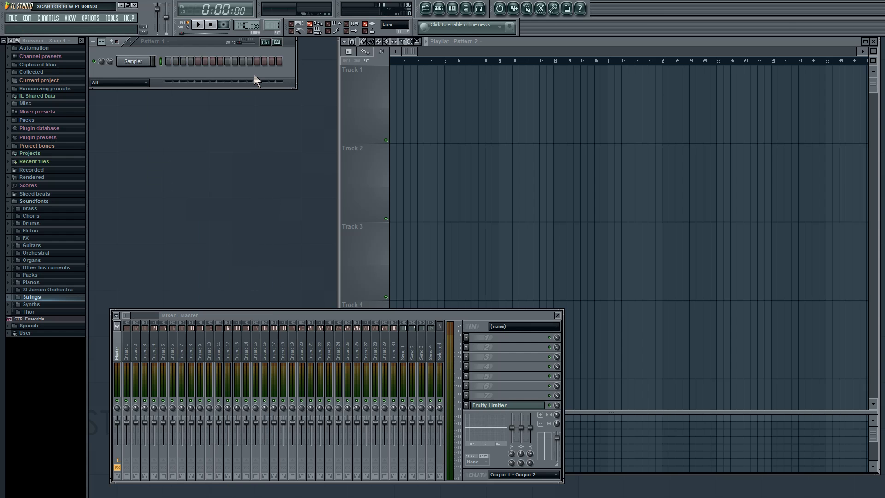
Step: Reopen the Sampler channel's replacement plugins list, then dismiss the menu again
right_click(141, 64)
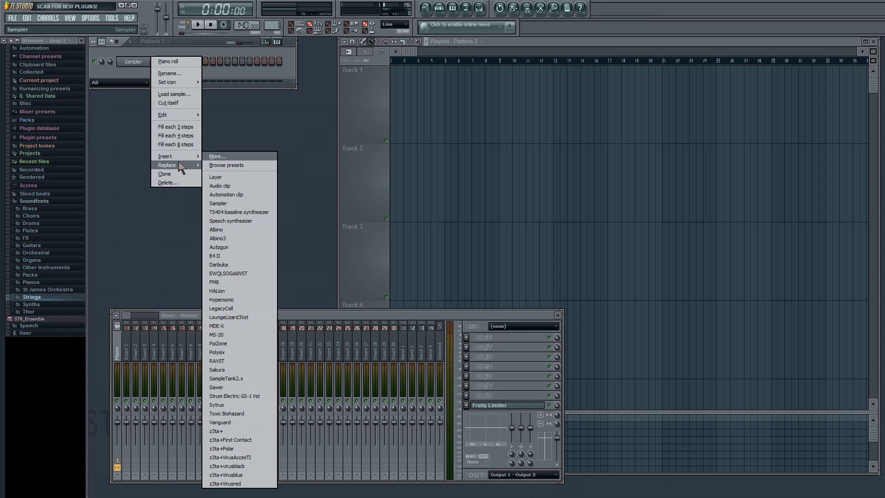
mouse_move(180, 165)
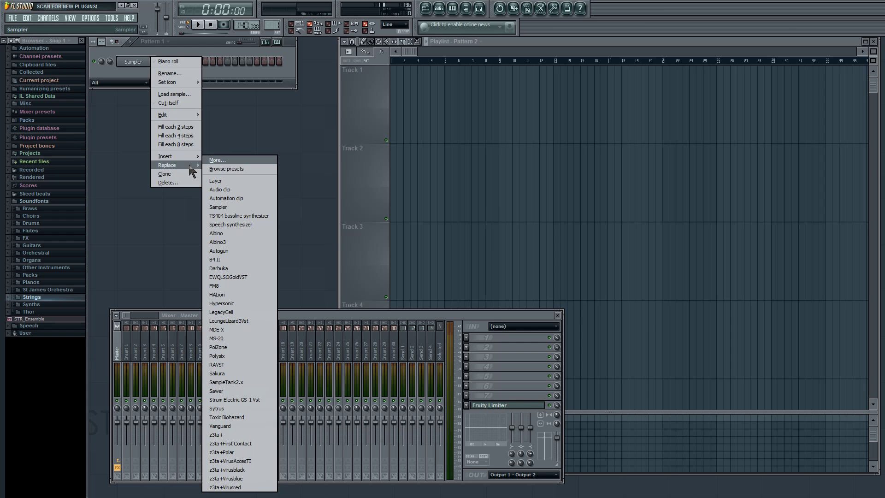
left_click(229, 78)
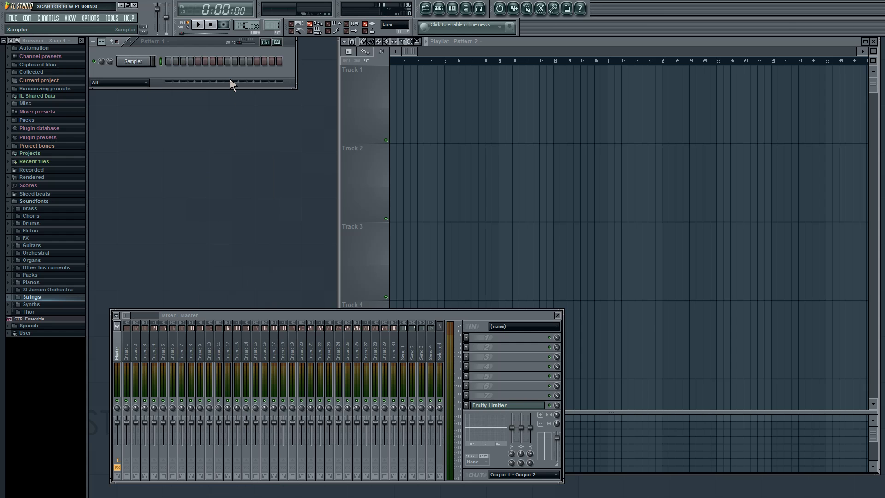
right_click(148, 63)
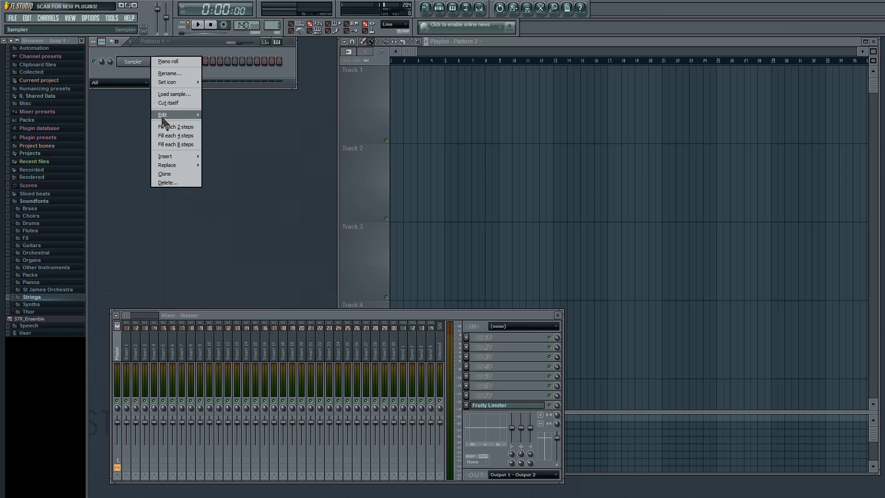
left_click(141, 71)
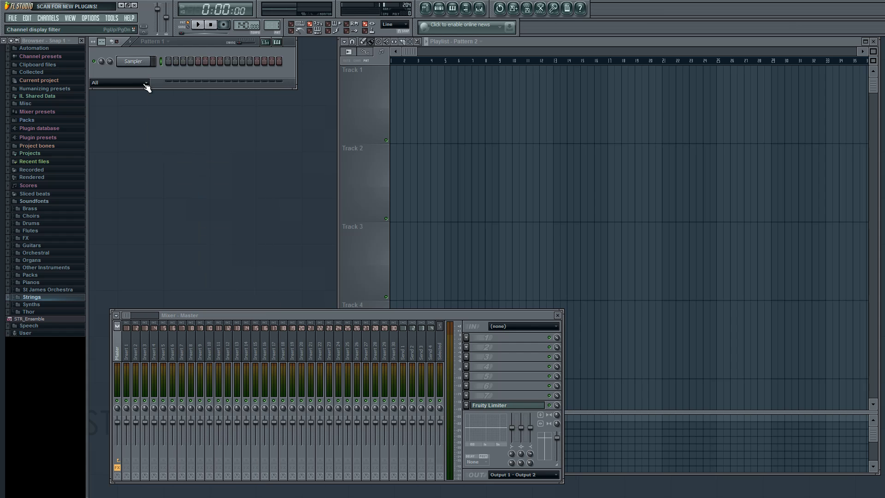
Step: Show the Sampler channel's Replace submenu listing Vanguard and the other plugins
right_click(133, 63)
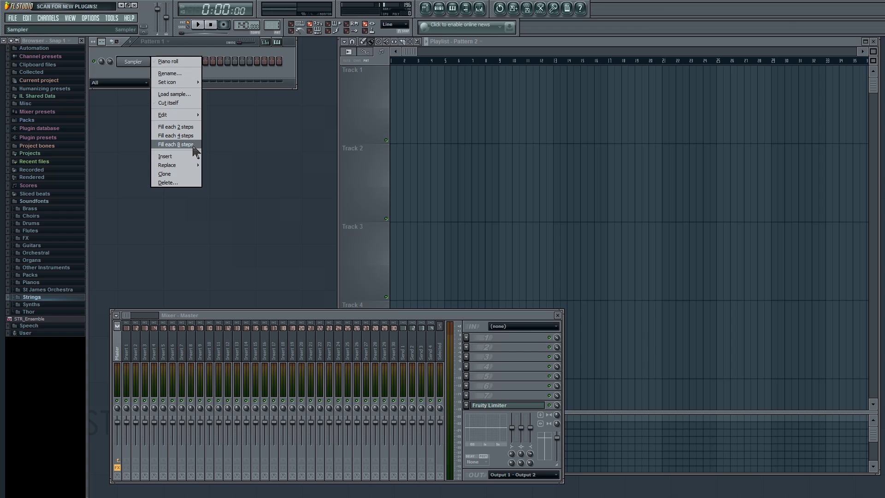
left_click(129, 71)
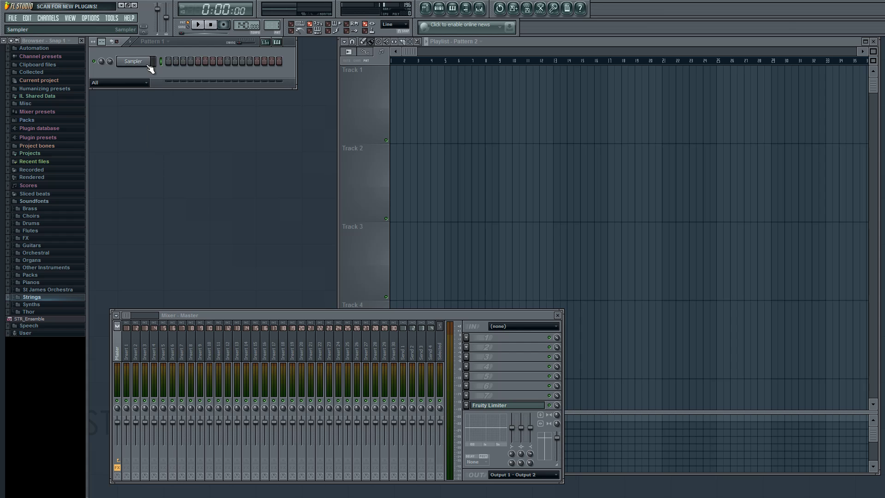
right_click(150, 69)
mouse_move(184, 164)
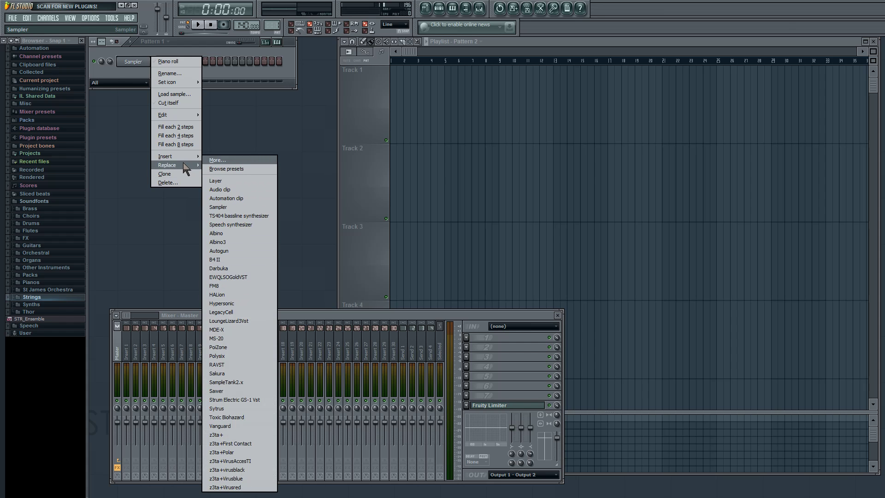
left_click(47, 18)
Step: Open the Select generator plugin picker via Channels > Add one > More...
left_click(48, 18)
mouse_move(59, 29)
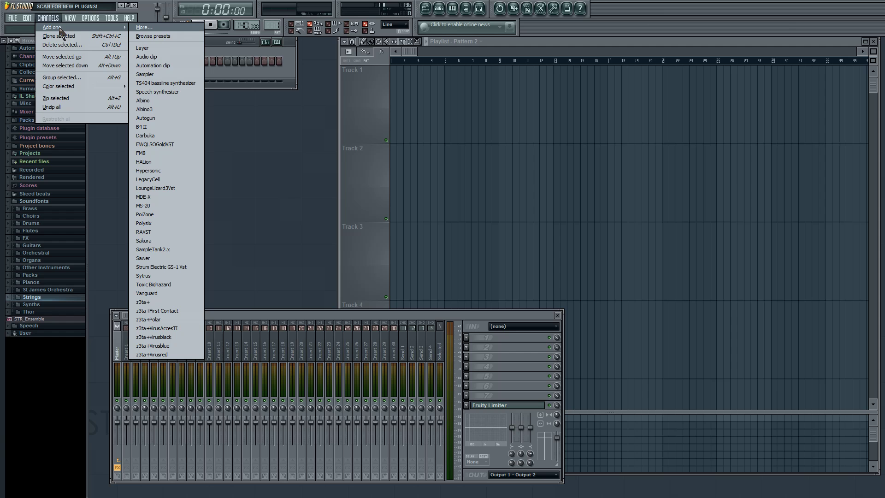
left_click(165, 28)
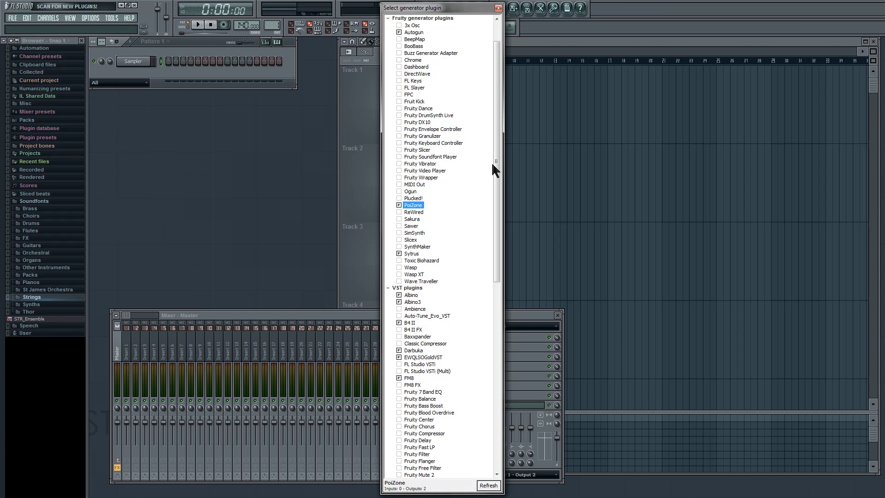
Step: Collapse the DXi and Fruity generator groups, leaving only VST plugins expanded
left_click_drag(493, 161, 494, 390)
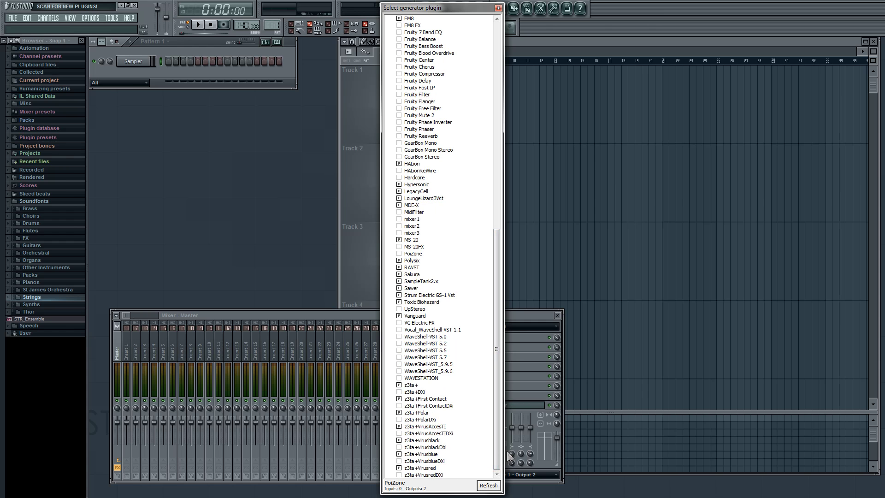
left_click_drag(493, 458, 490, 240)
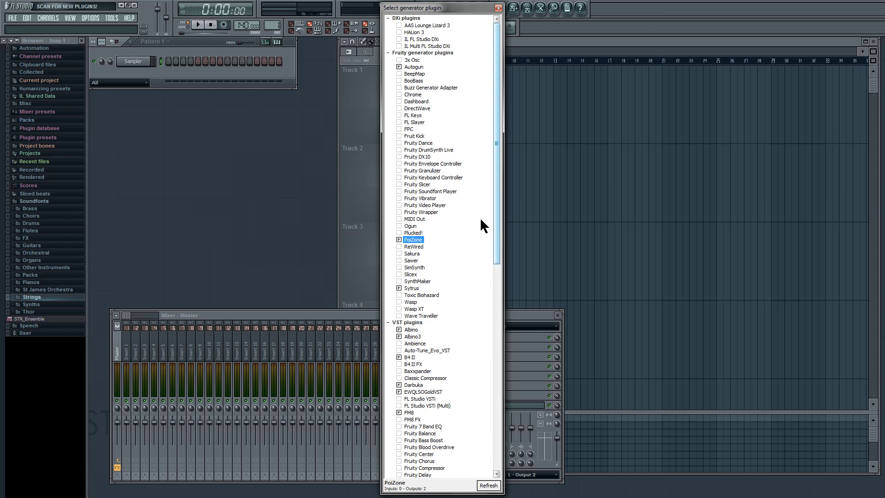
left_click(387, 53)
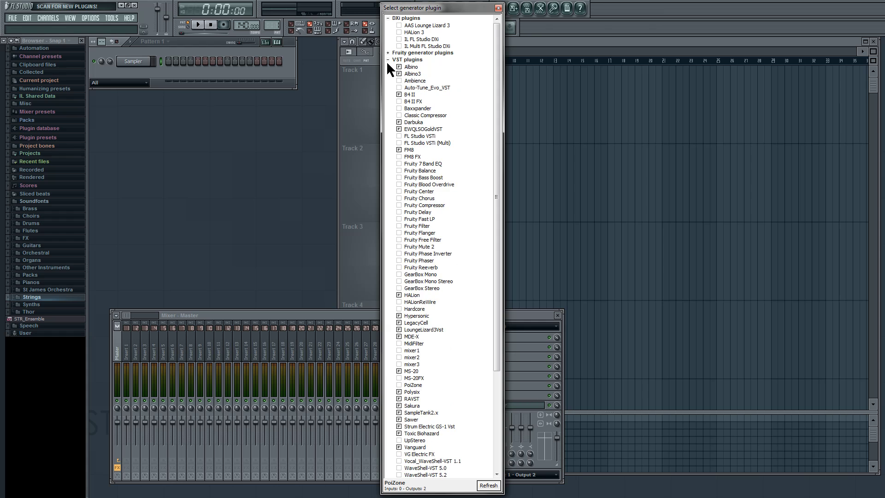
left_click(387, 59)
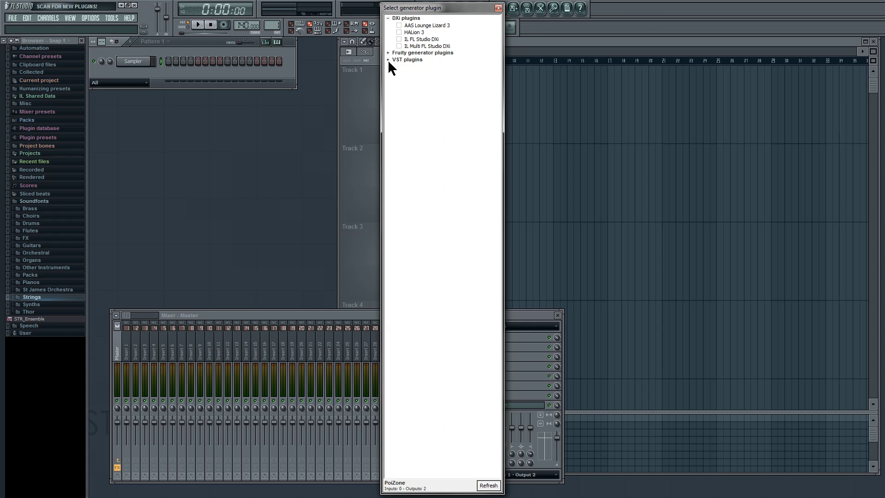
left_click(388, 17)
left_click(387, 32)
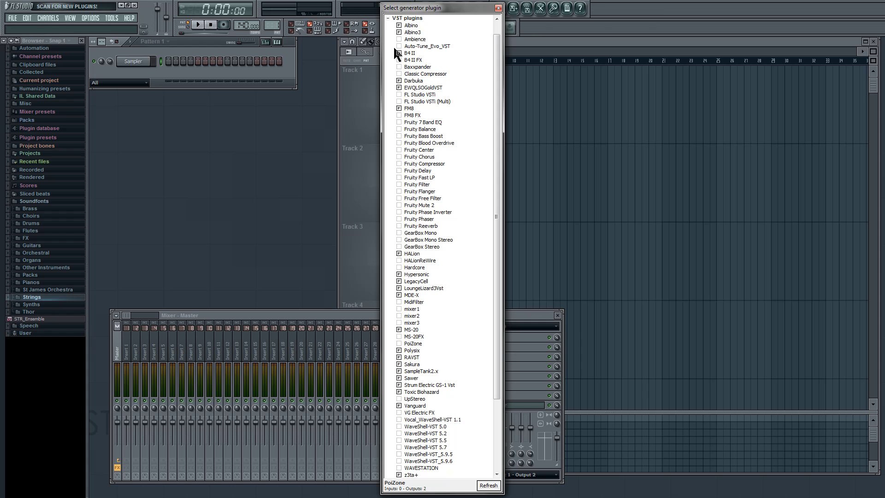
Step: Run a fast rescan of all plugins from the Refresh options
left_click(489, 485)
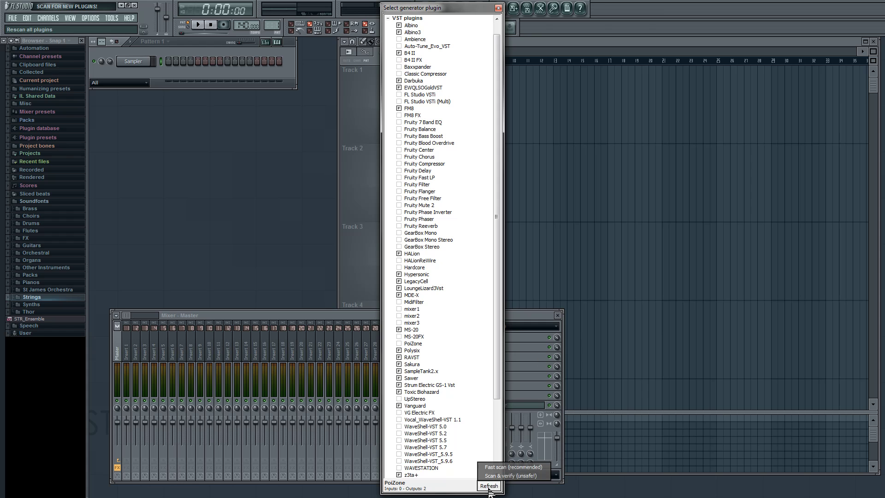
left_click(492, 467)
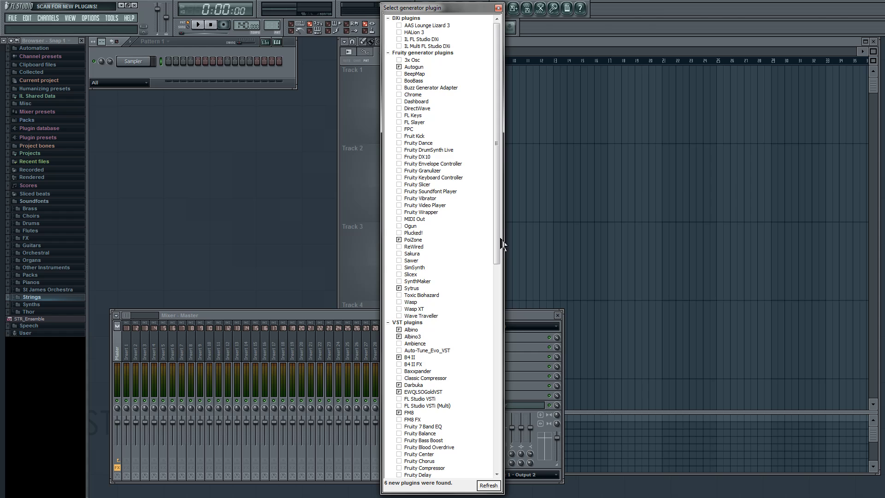
left_click_drag(497, 239, 494, 480)
left_click(494, 483)
Step: Check FL Keys' description in the plugin list, then scroll down to Vanguard
left_click_drag(494, 183, 512, 394)
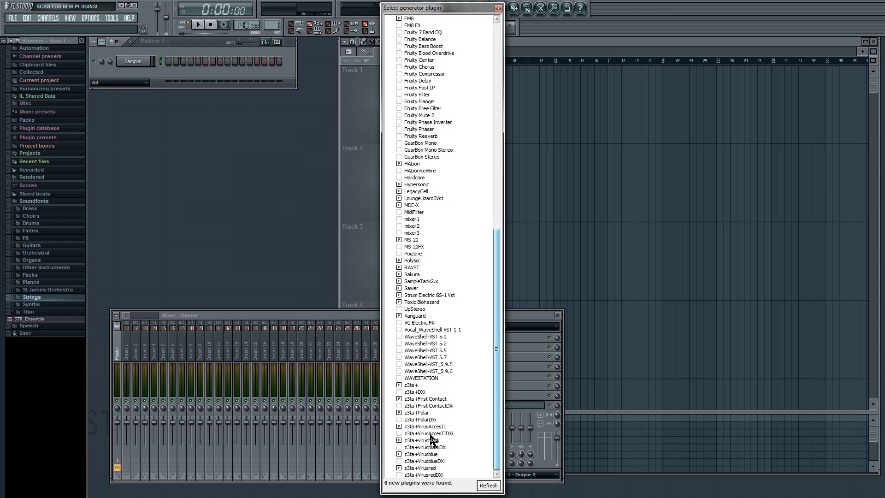
scroll(415, 397, "up", 10)
scroll(416, 400, "up", 7)
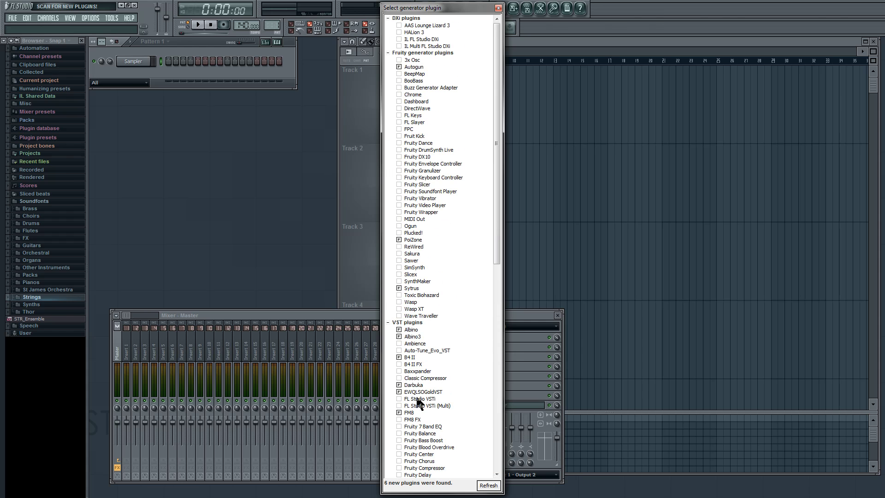
scroll(465, 363, "down", 19)
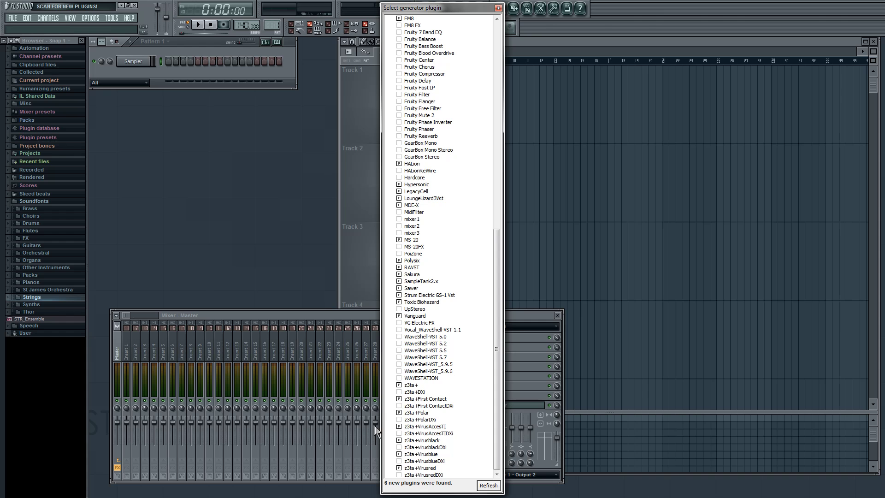
scroll(405, 385, "up", 7)
scroll(406, 225, "up", 8)
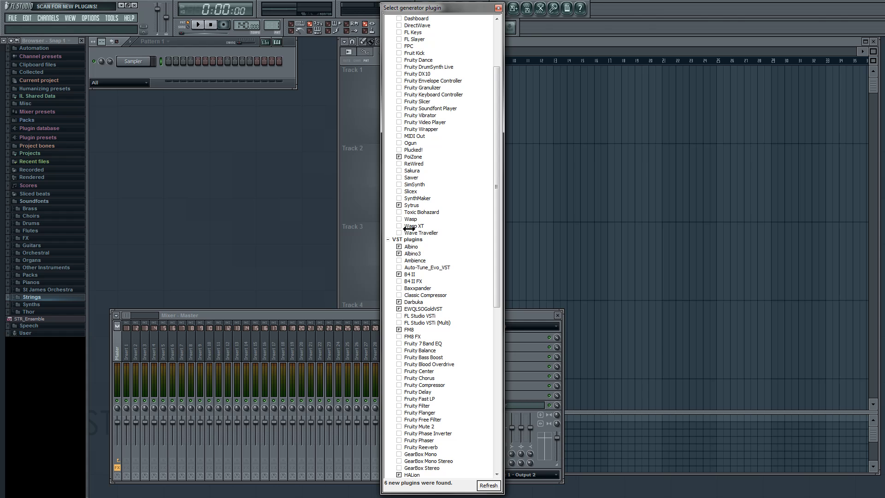
scroll(409, 228, "up", 4)
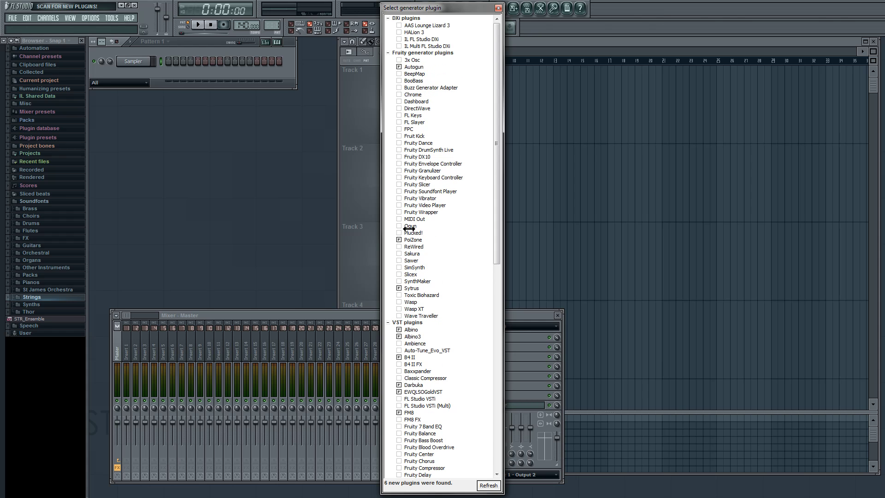
left_click(408, 115)
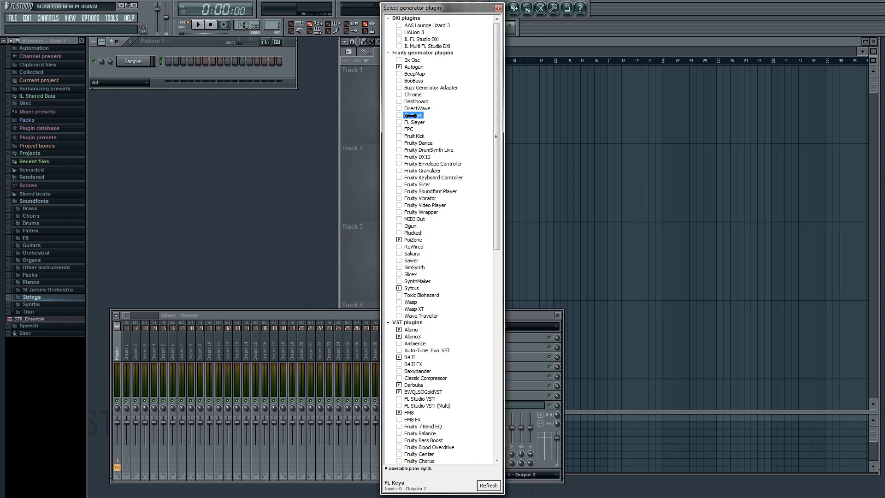
scroll(389, 159, "down", 8)
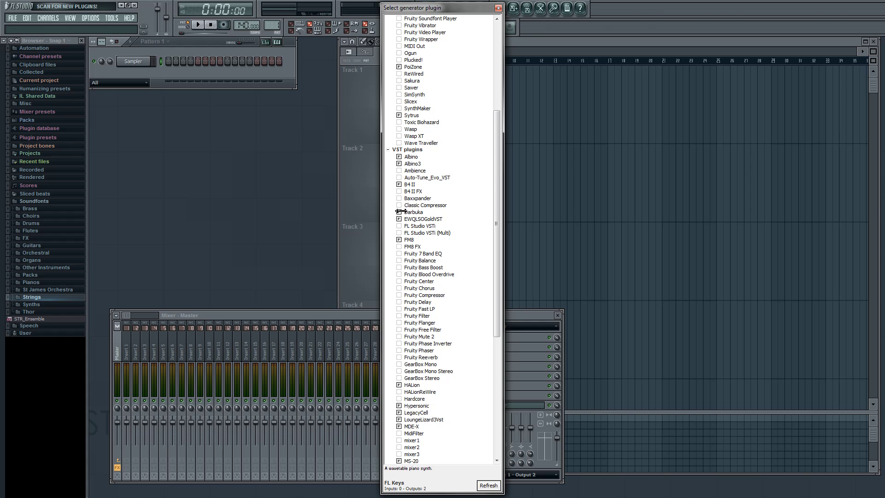
scroll(400, 214, "down", 10)
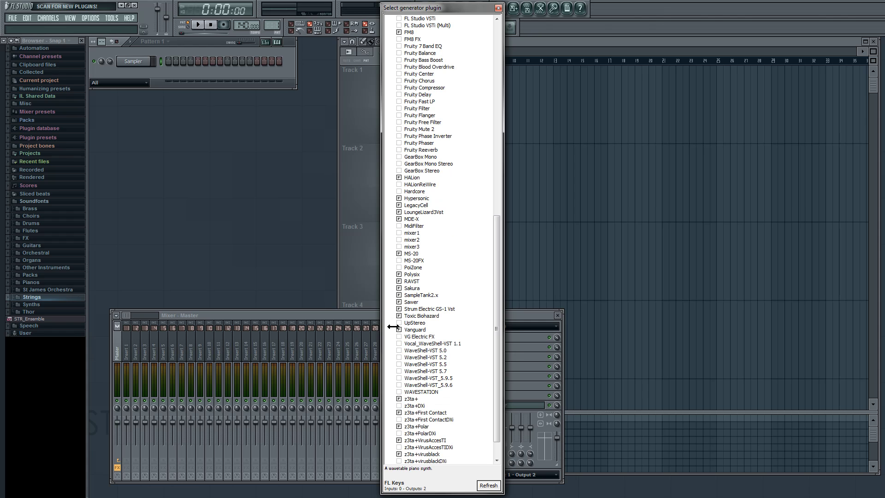
Step: Untick and re-tick Vanguard's checkbox, then select the Vanguard row
left_click(398, 330)
left_click(398, 330)
left_click(411, 330)
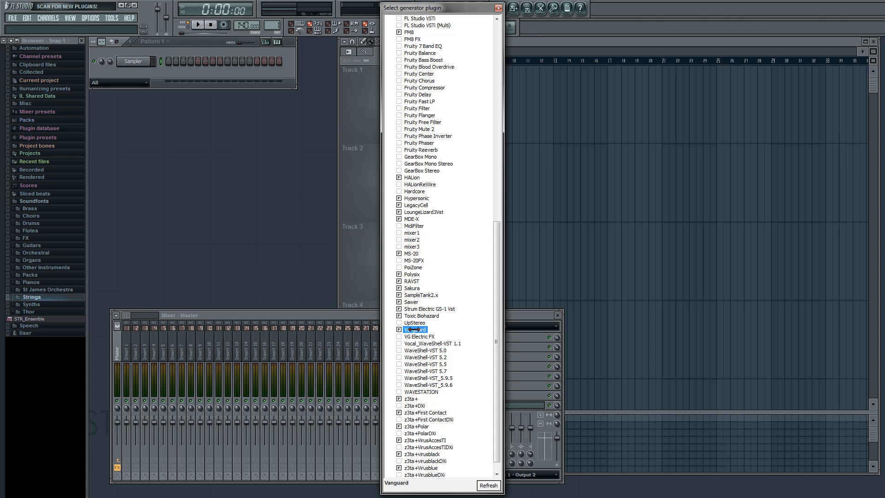
Step: Load Vanguard into a new channel and glance at its channel options menu
double_click(411, 329)
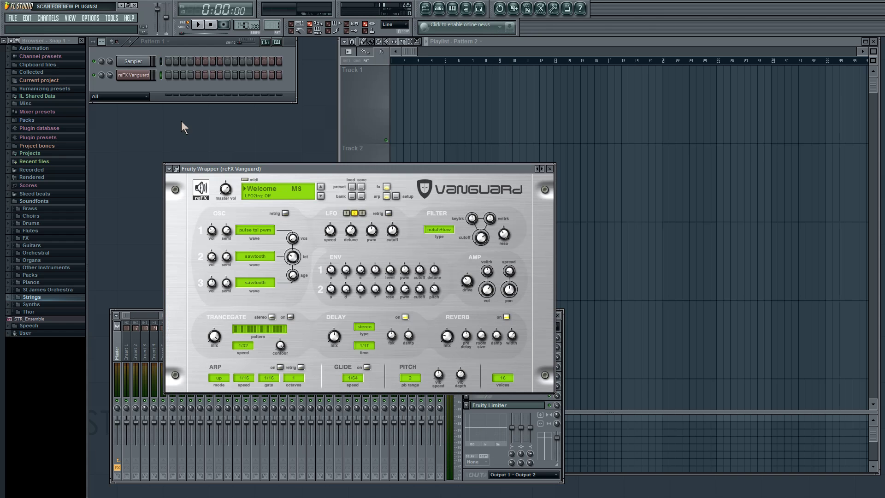
right_click(143, 75)
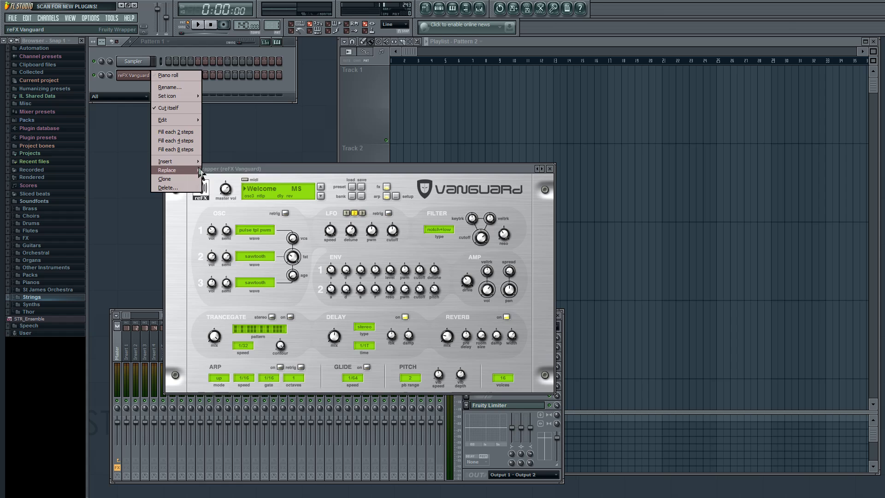
mouse_move(193, 169)
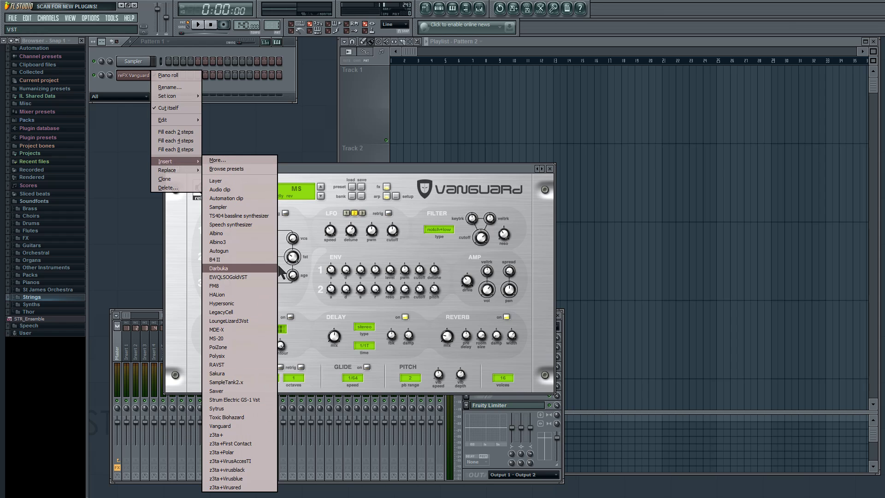
left_click(350, 172)
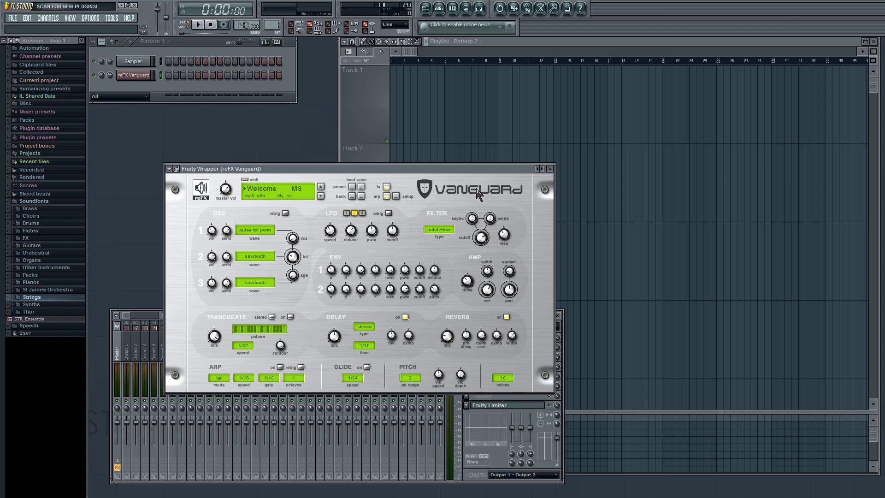
Step: Step Vanguard's presets to vengeance-sound.de and play a note to hear it
left_click(541, 169)
left_click(541, 169)
left_click(542, 169)
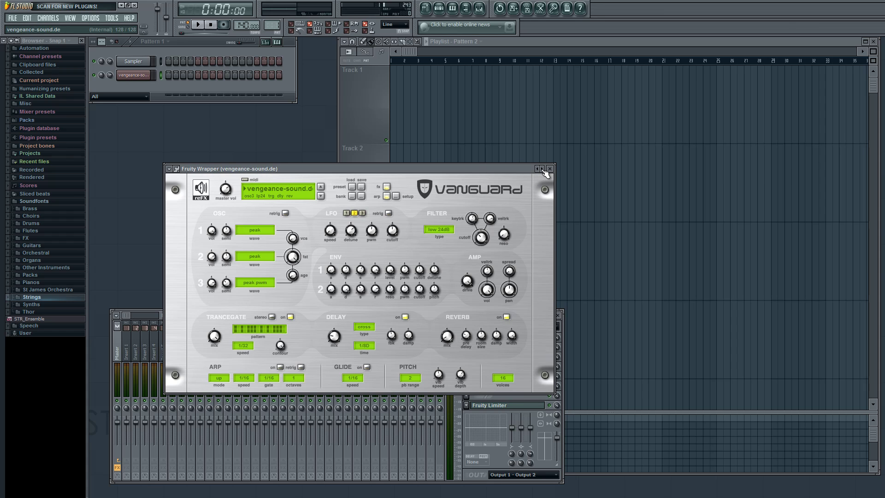
key("y")
Step: Close the Vanguard window, shift the mixer up-right, and open the Options menu
left_click(549, 168)
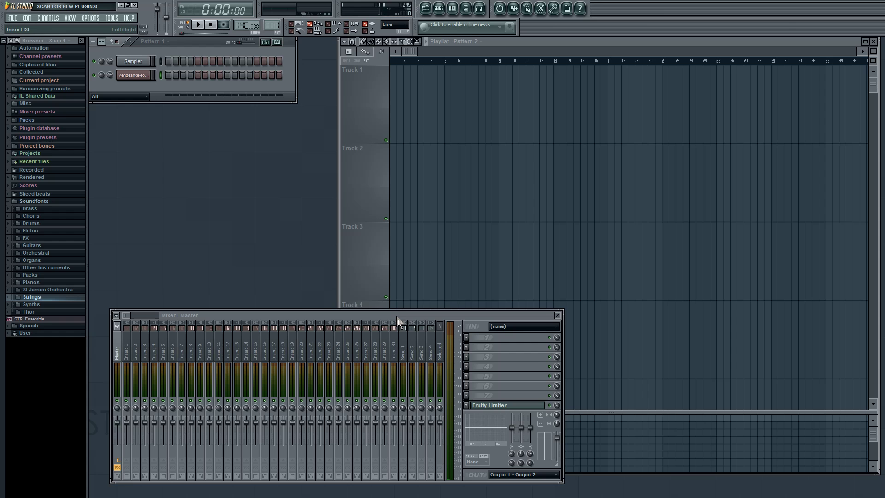
left_click_drag(396, 315, 416, 290)
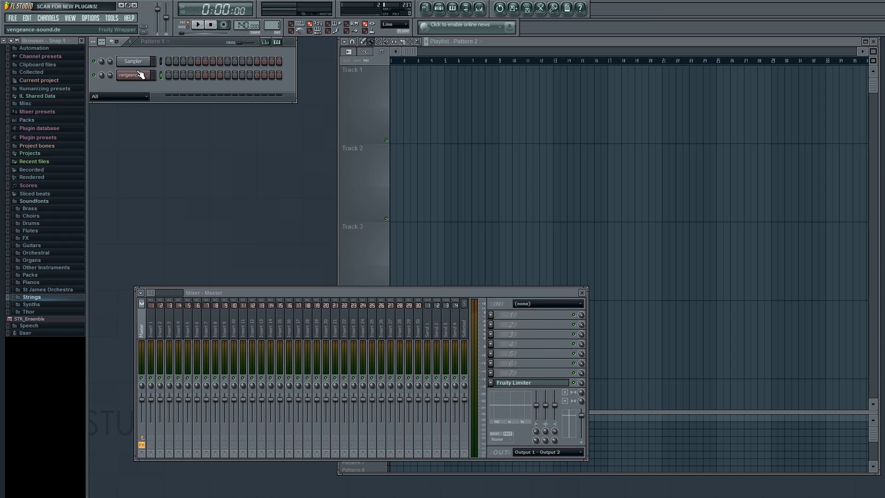
left_click(87, 19)
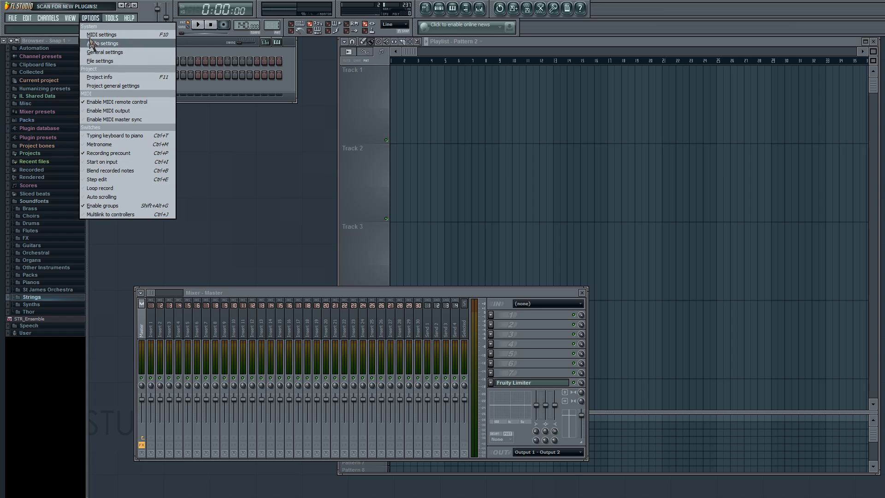
left_click(98, 60)
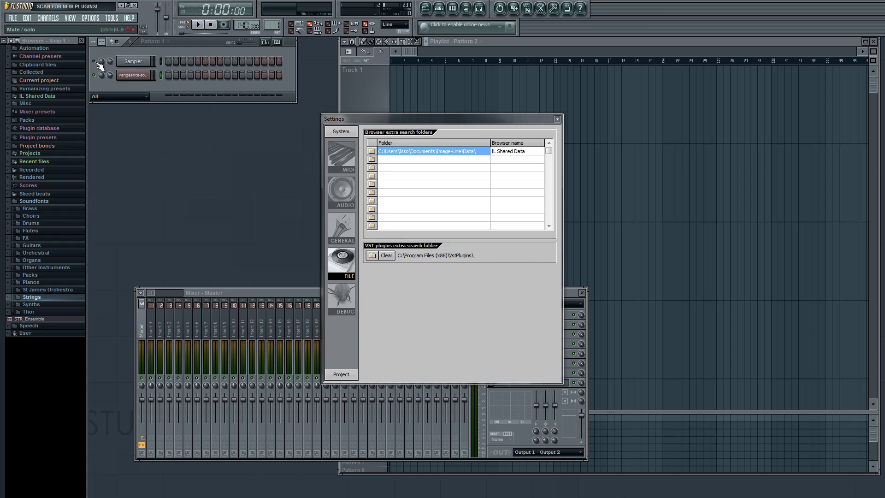
left_click(455, 307)
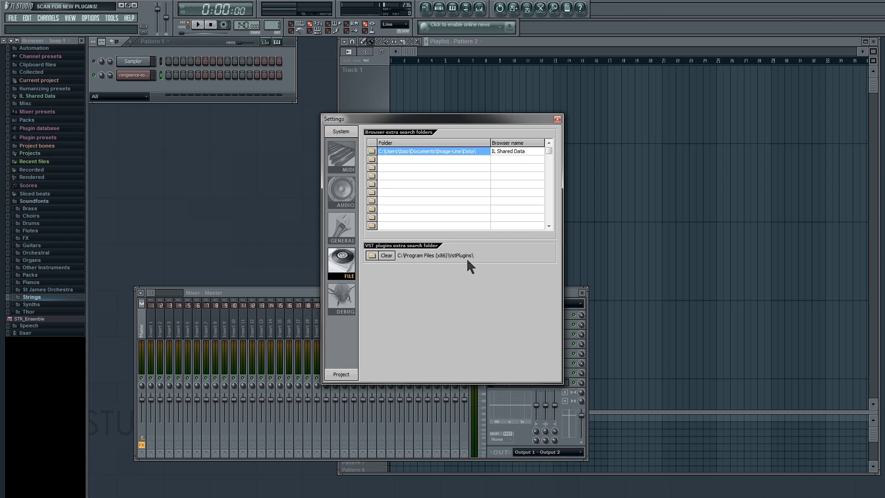
left_click(440, 256)
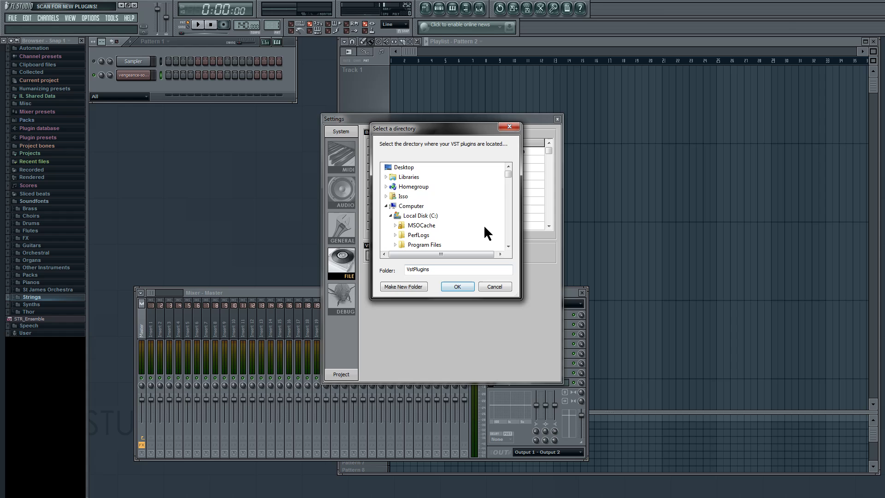
left_click(497, 287)
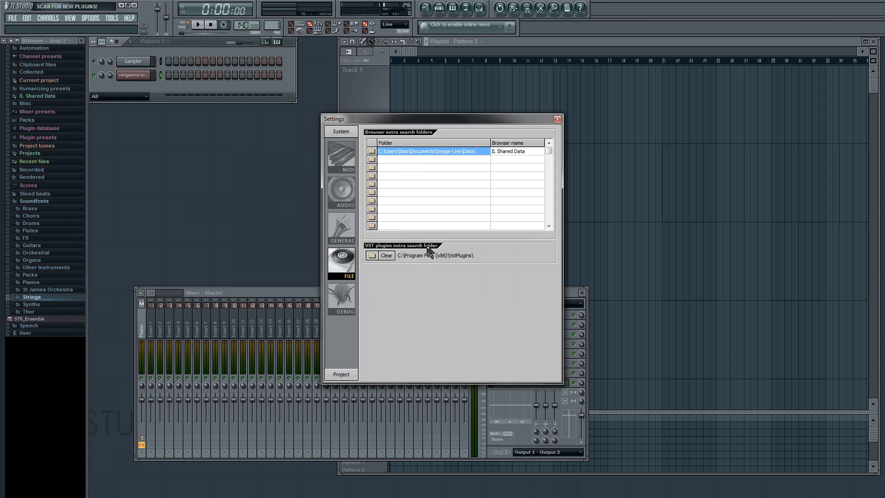
left_click(373, 256)
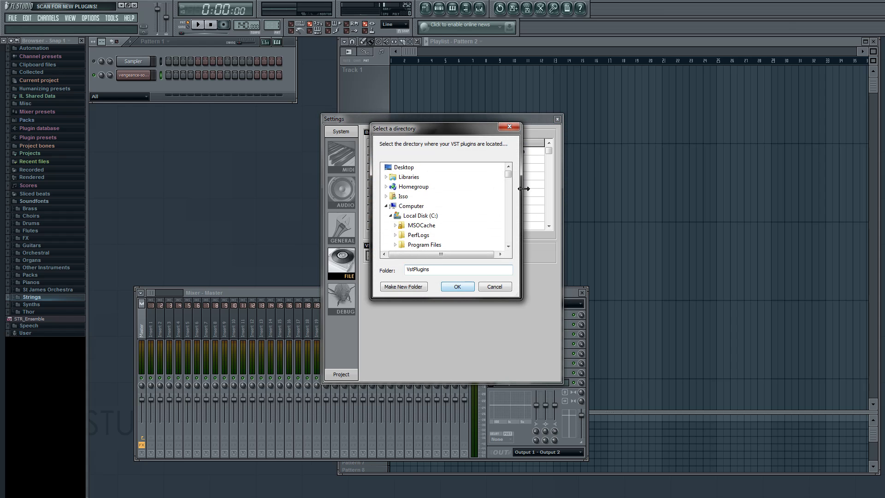
left_click(436, 216)
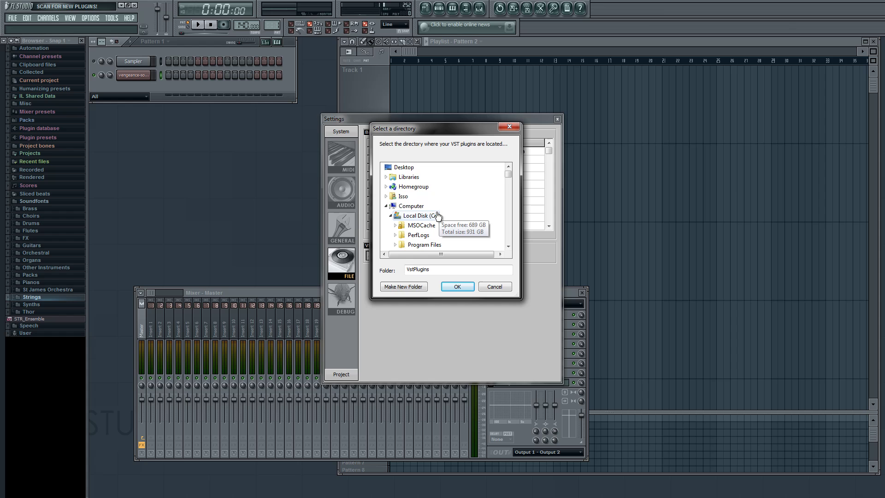
left_click(494, 286)
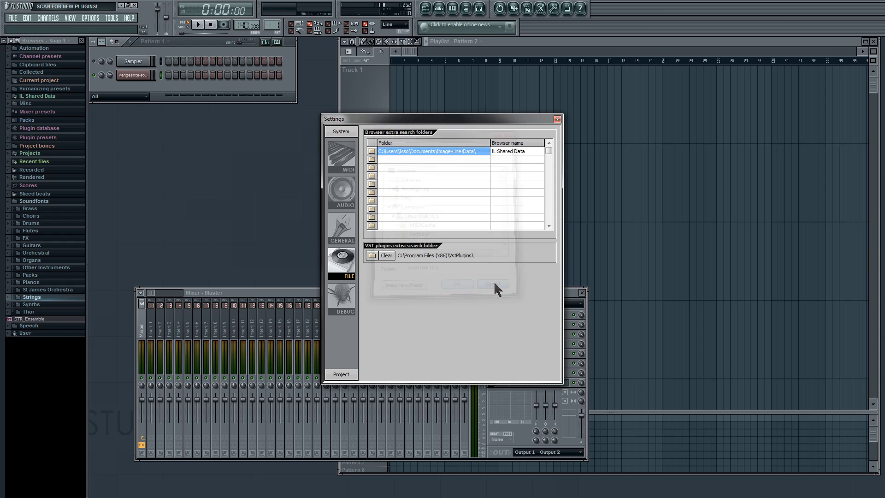
left_click(372, 256)
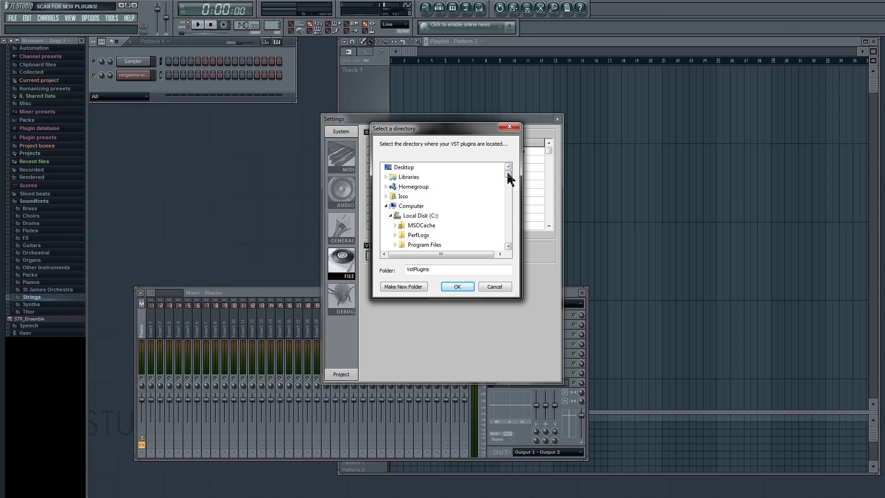
left_click_drag(507, 176, 499, 288)
left_click(500, 288)
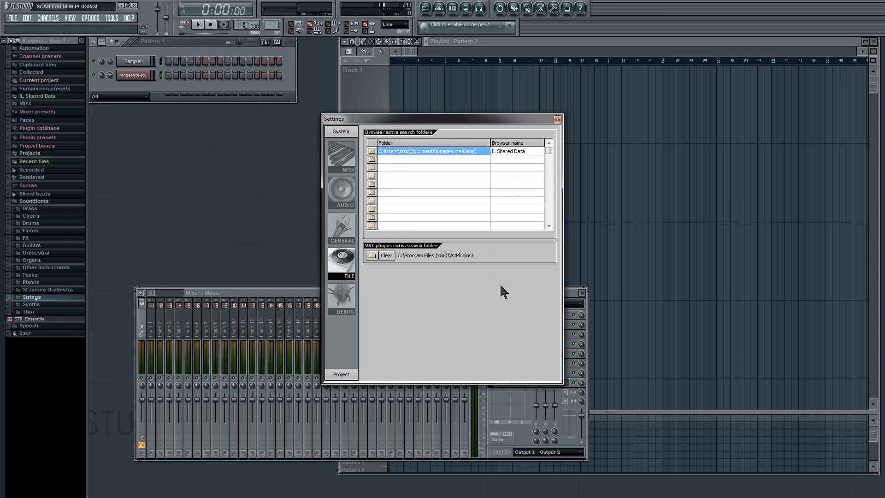
Step: Close the Settings window with its red close button
left_click(557, 119)
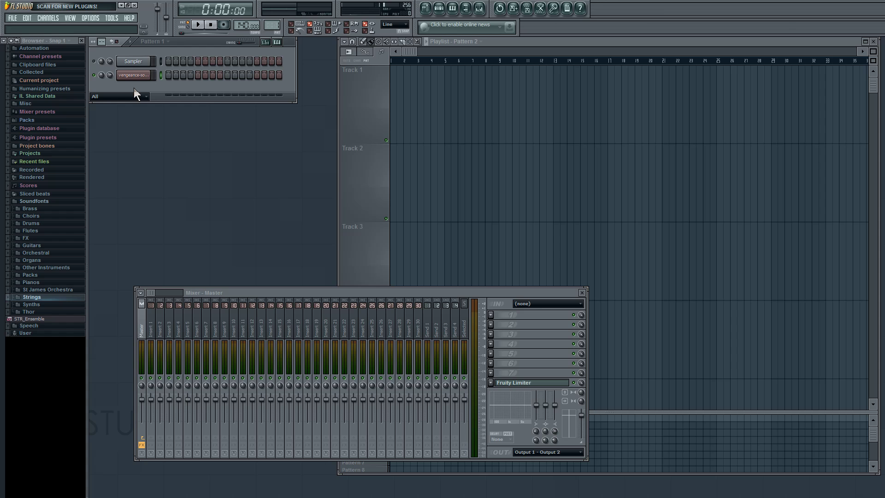